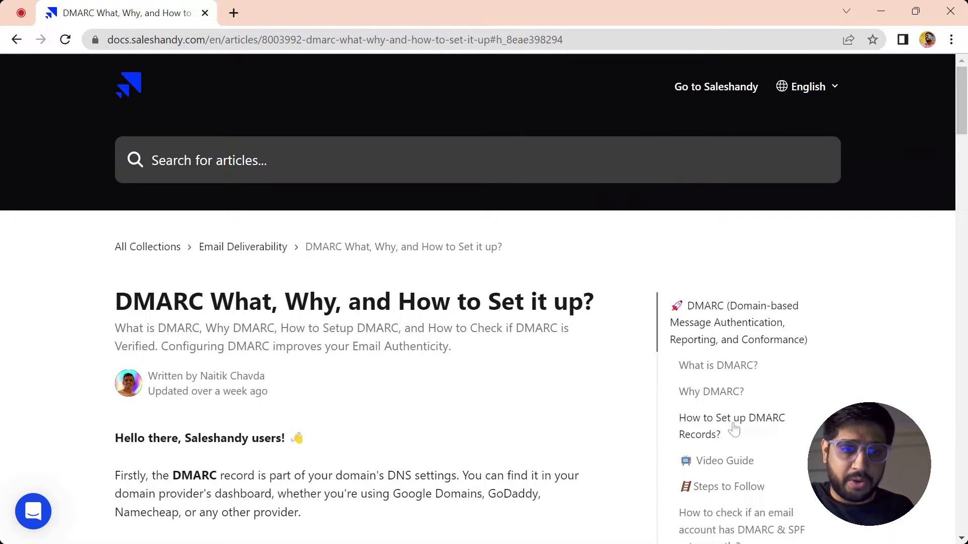
Go to the article's Steps to Follow section and open the linked website for generating a DMARC record
{"action": "left_click", "coordinate": [726, 487]}
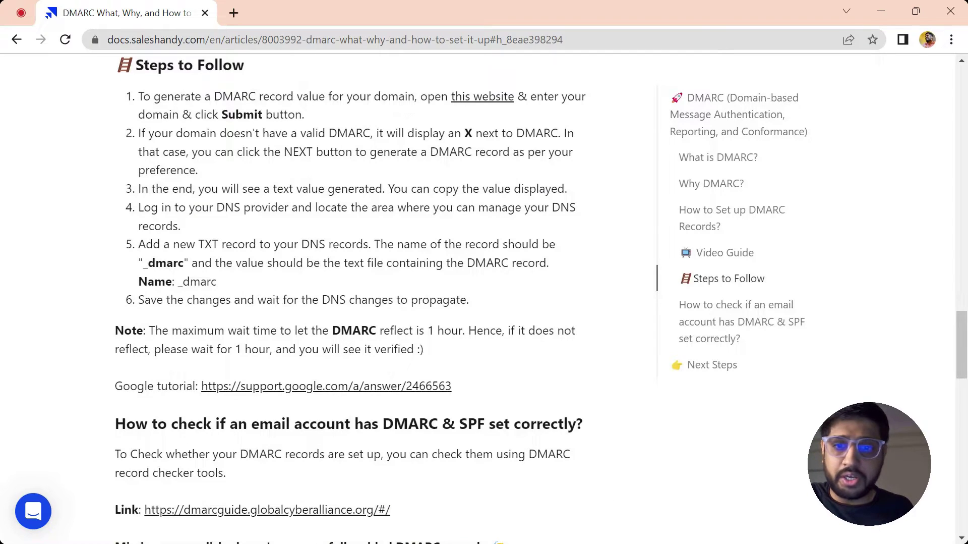
{"action": "left_click", "coordinate": [492, 96]}
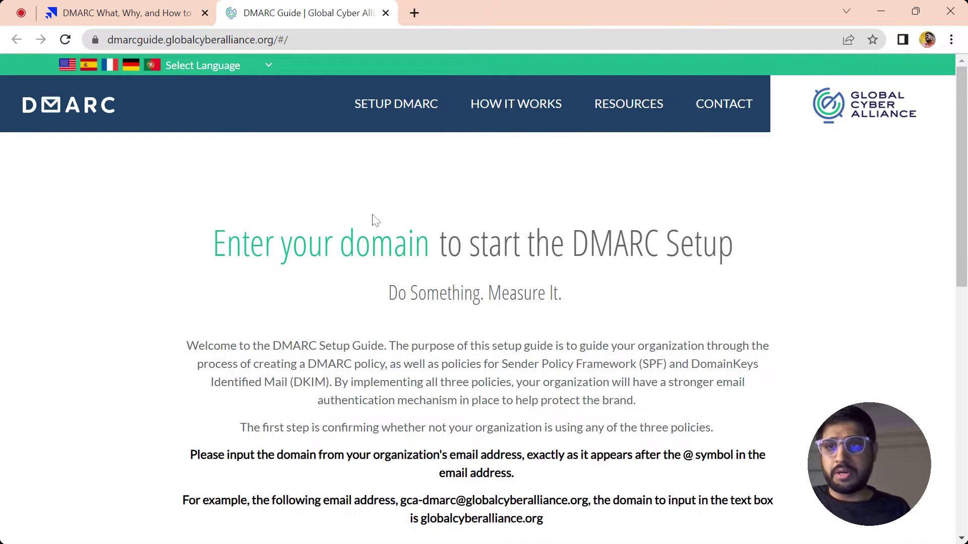
Search the web for "dmarc guide" in a new tab, open the Global Cyber Alliance result and close the duplicate tab
{"action": "key", "text": "ctrl+t"}
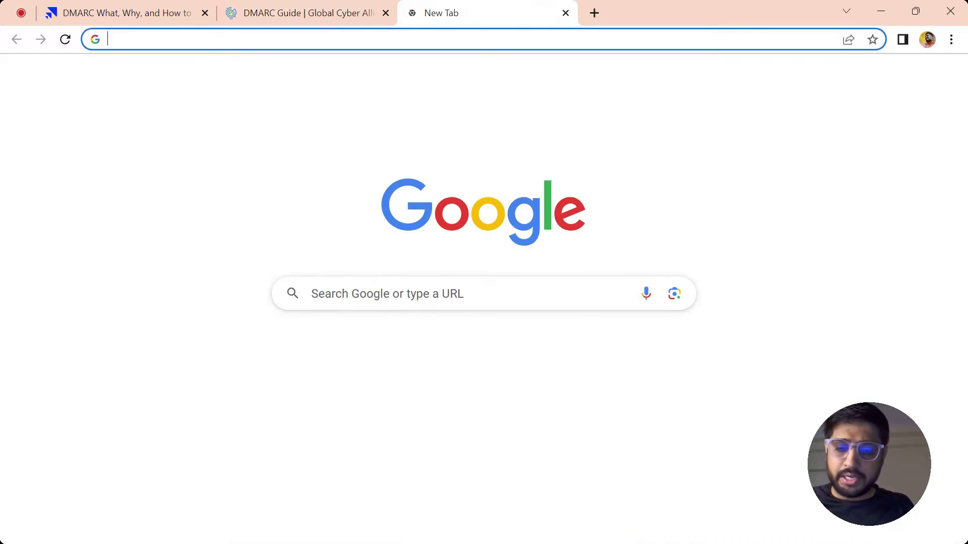
{"action": "type", "text": "dmarc"}
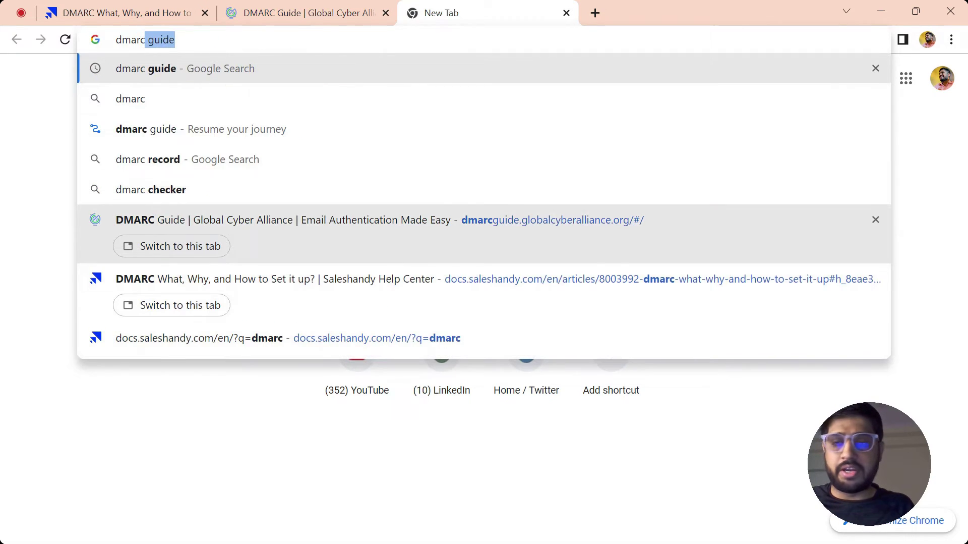
{"action": "key", "text": "Return"}
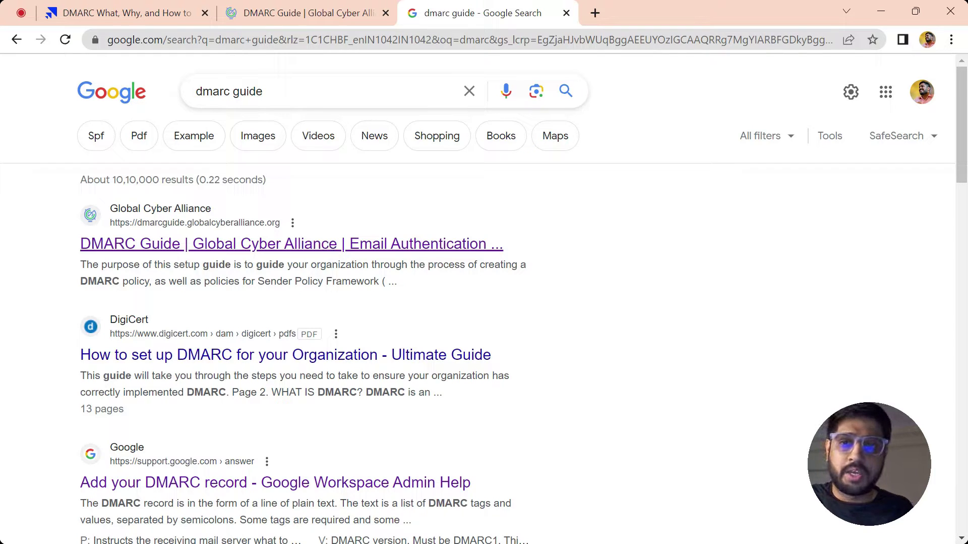
{"action": "left_click", "coordinate": [376, 244]}
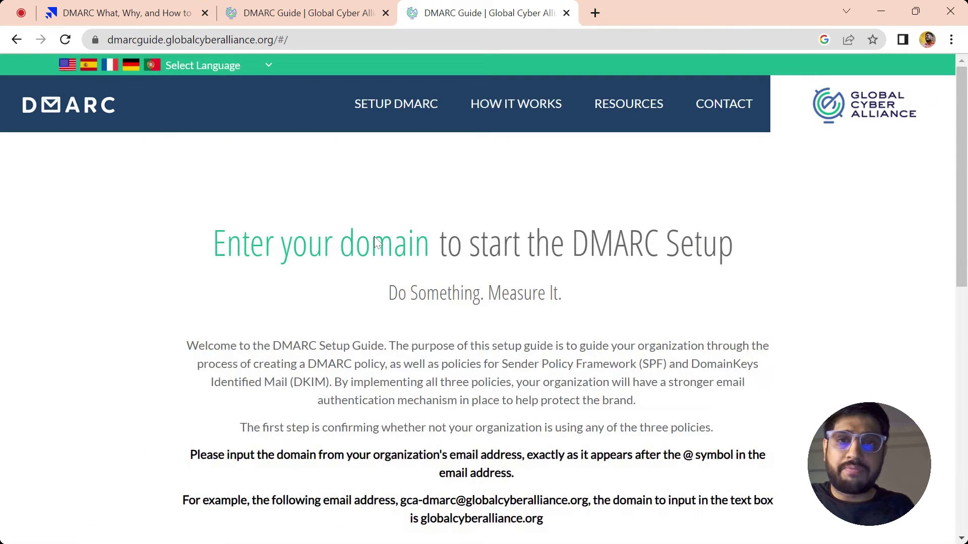
{"action": "left_click", "coordinate": [386, 13]}
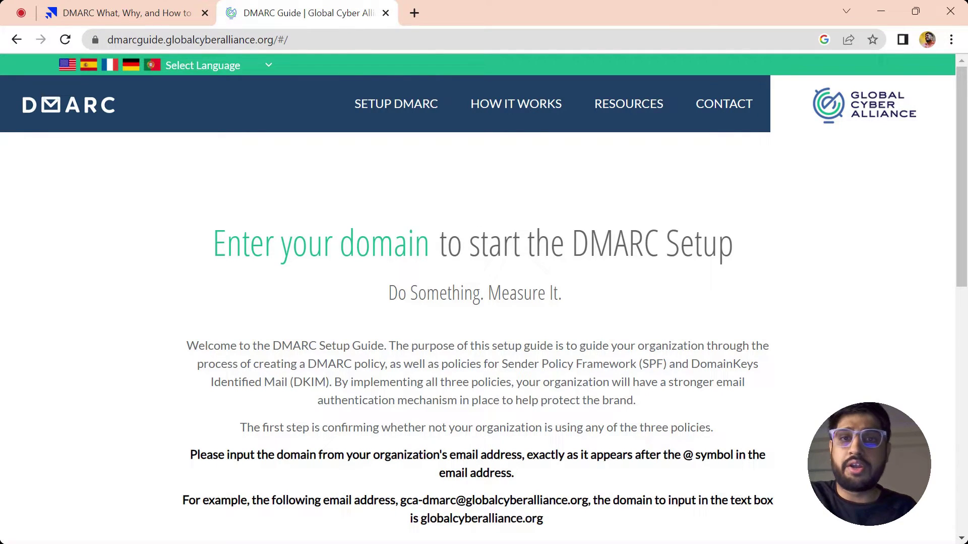
Submit the domain crazzysolutions.com to start the DMARC setup
{"action": "scroll", "coordinate": [484, 302], "scroll_direction": "down", "scroll_amount": 5}
{"action": "left_click", "coordinate": [346, 270]}
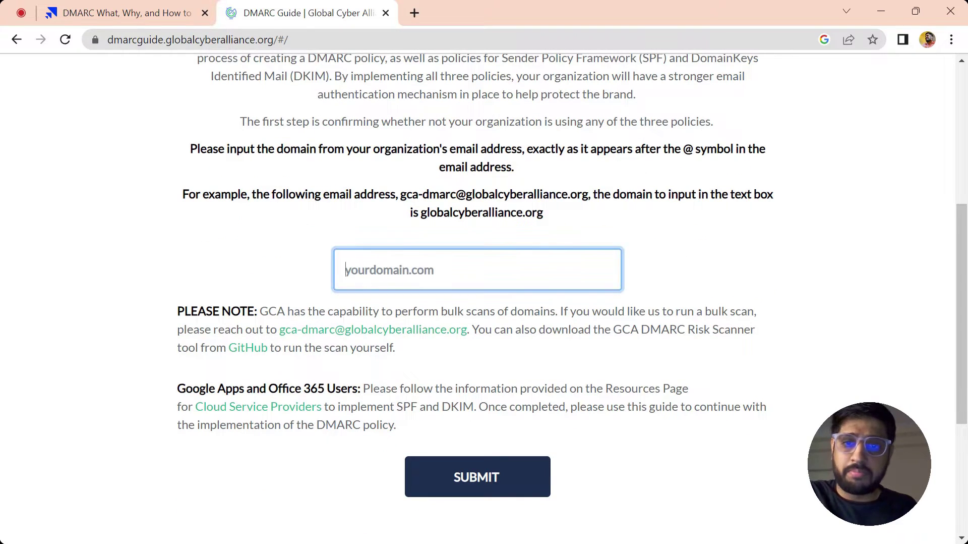
{"action": "type", "text": "crazzysolutions.com"}
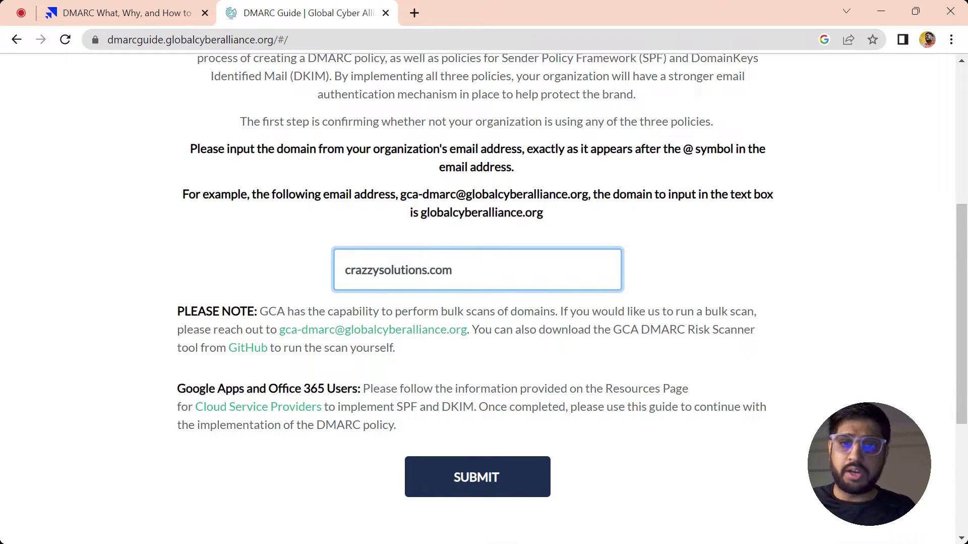
{"action": "left_click", "coordinate": [477, 476]}
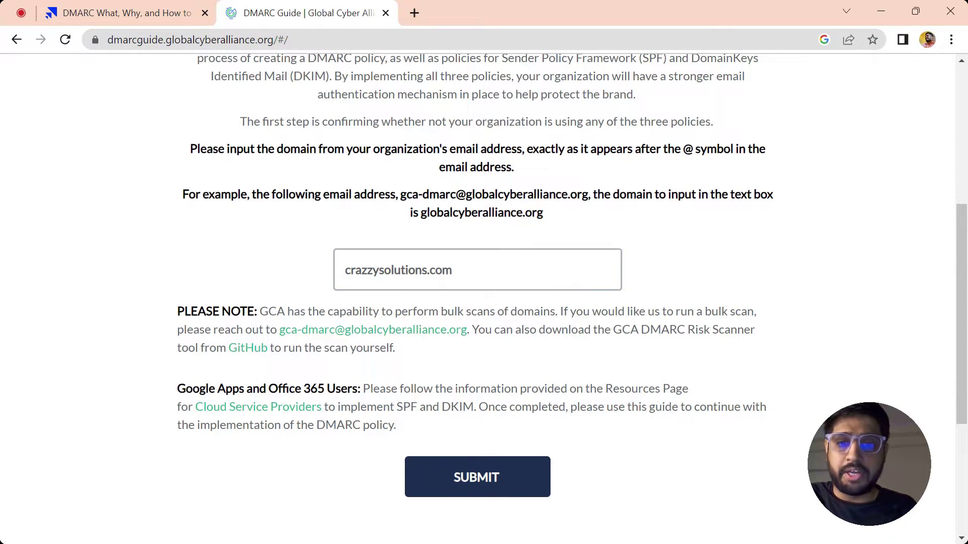
{"action": "left_click", "coordinate": [492, 477]}
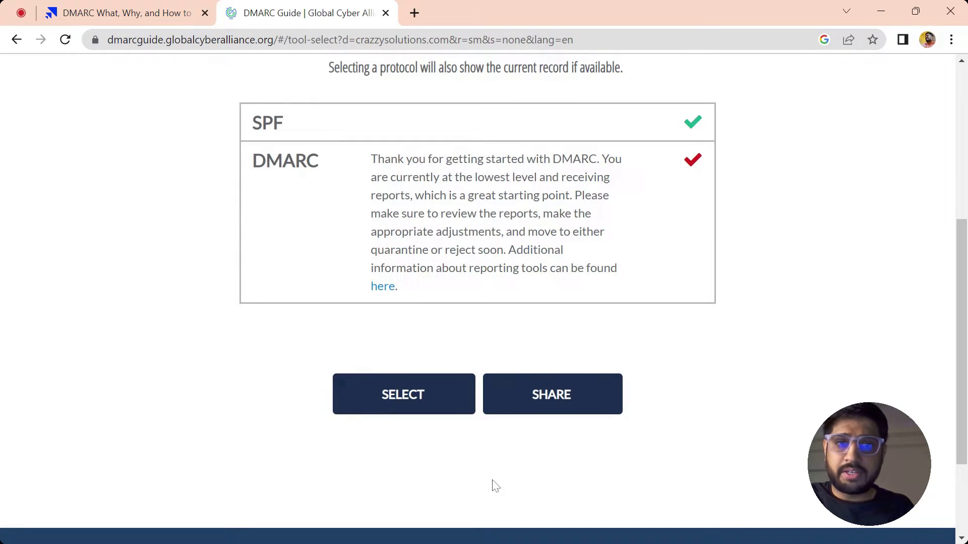
Choose the DMARC protocol in the domain's results and proceed past the introduction to the policy level question
{"action": "scroll", "coordinate": [492, 480], "scroll_direction": "up", "scroll_amount": 1}
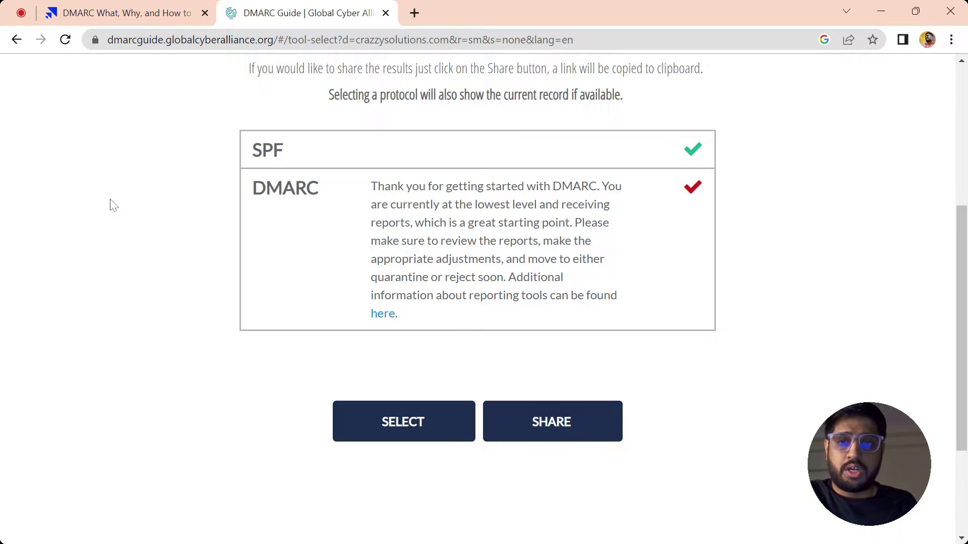
{"action": "scroll", "coordinate": [109, 202], "scroll_direction": "up", "scroll_amount": 3}
{"action": "scroll", "coordinate": [109, 201], "scroll_direction": "down", "scroll_amount": 3}
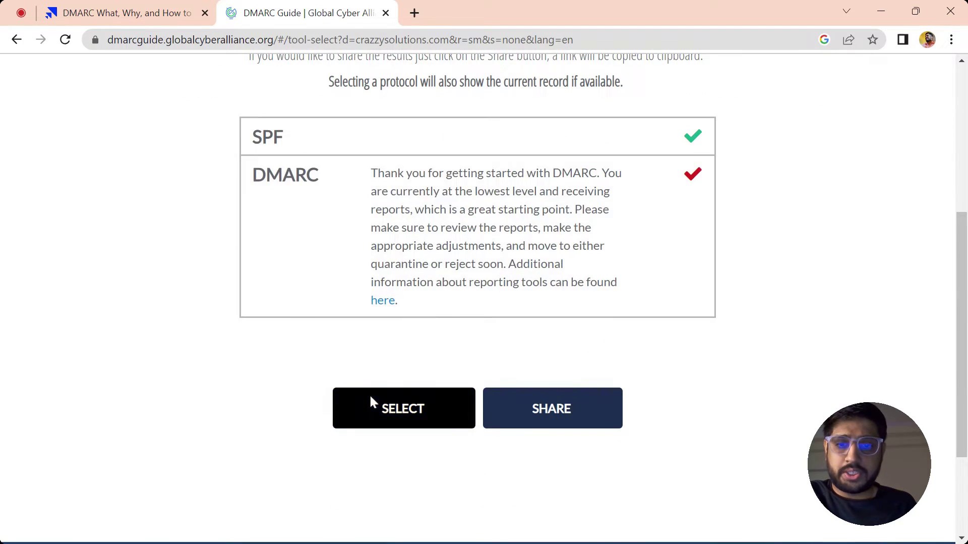
{"action": "left_click", "coordinate": [372, 264]}
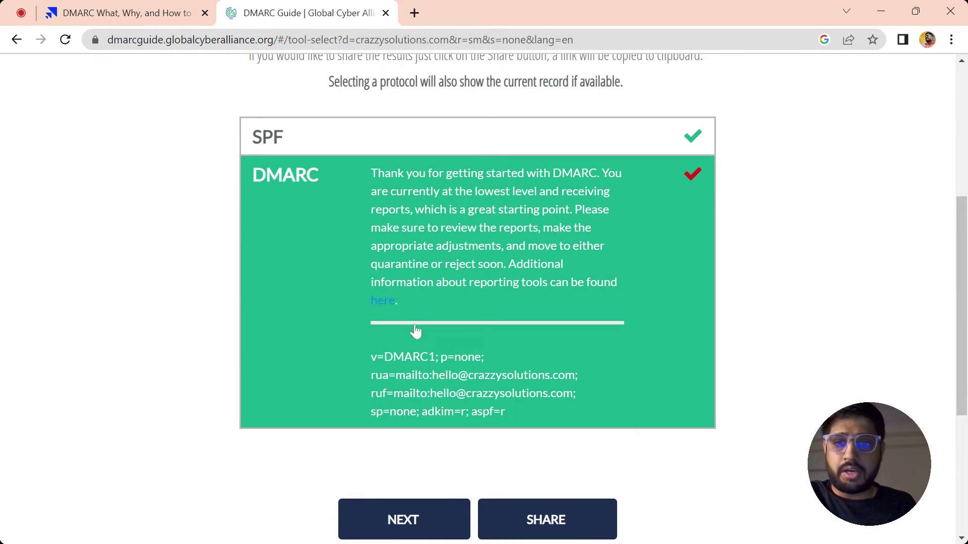
{"action": "left_click", "coordinate": [432, 526]}
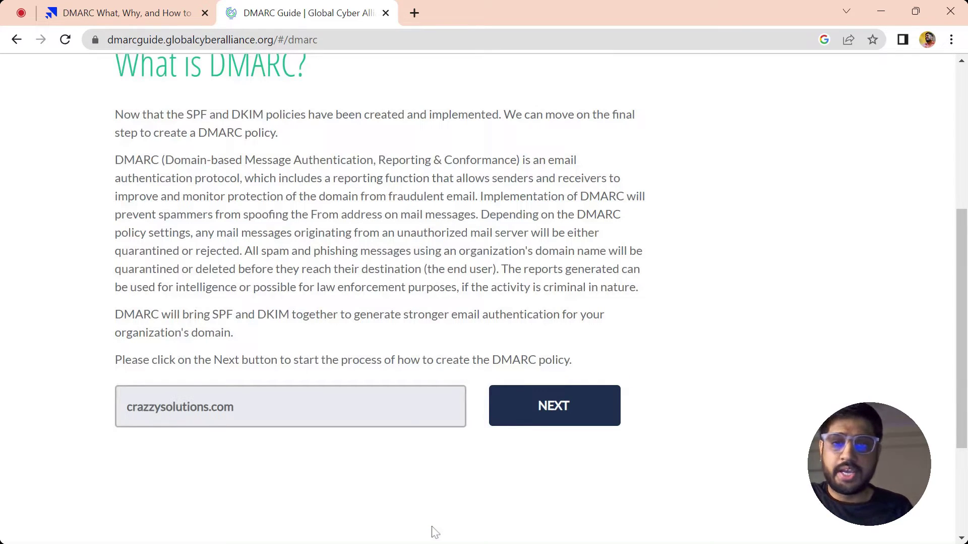
{"action": "left_click", "coordinate": [545, 428]}
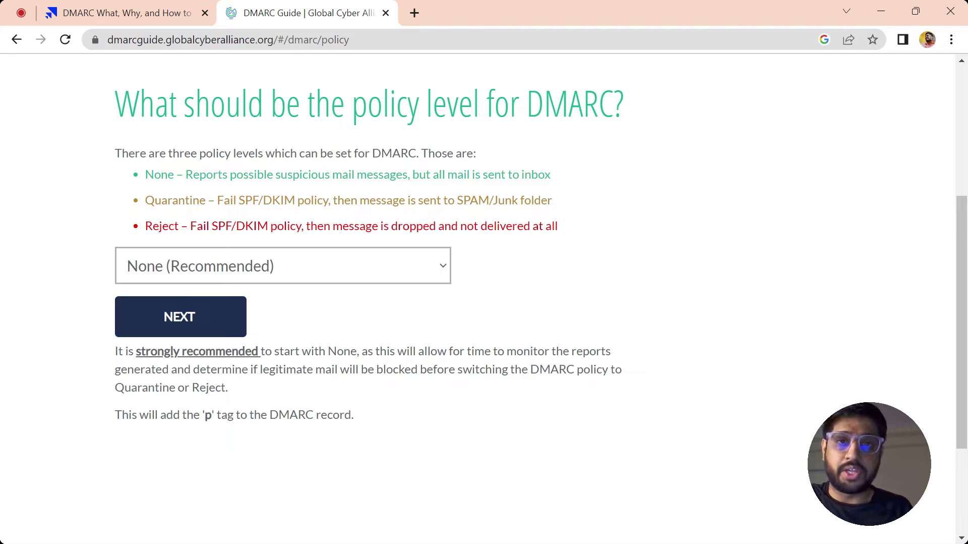
Accept the None (Recommended) policy level and leave the aggregate and forensic report email addresses blank
{"action": "left_click", "coordinate": [171, 326]}
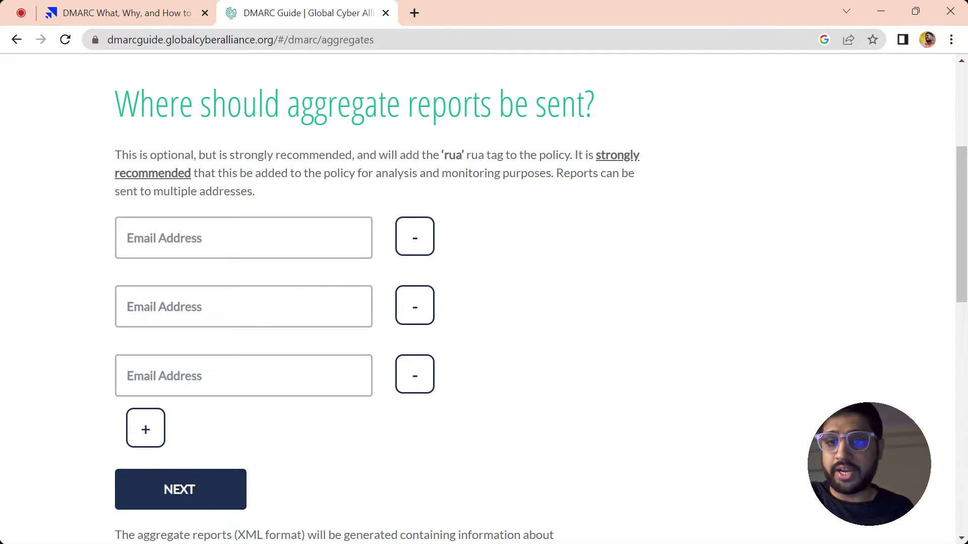
{"action": "scroll", "coordinate": [276, 320], "scroll_direction": "down", "scroll_amount": 1}
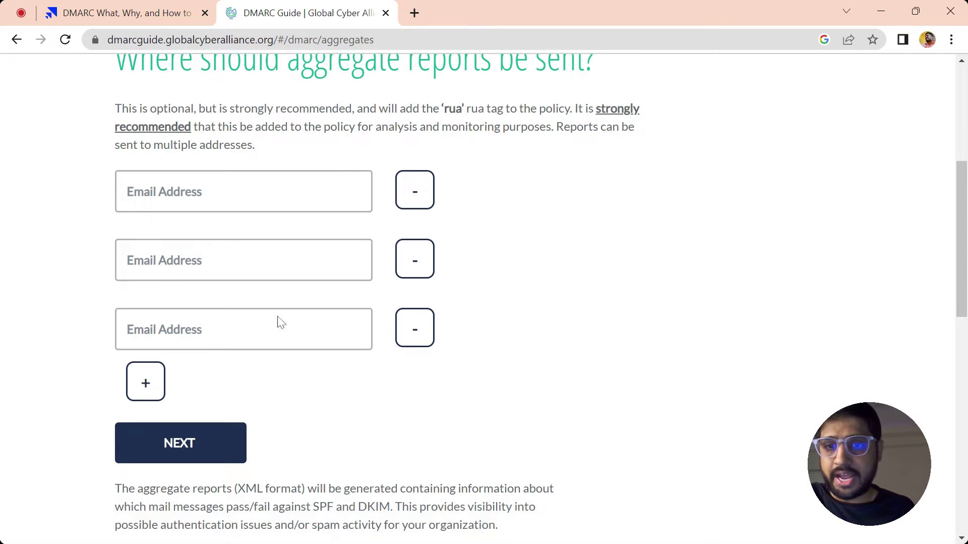
{"action": "left_click", "coordinate": [213, 442]}
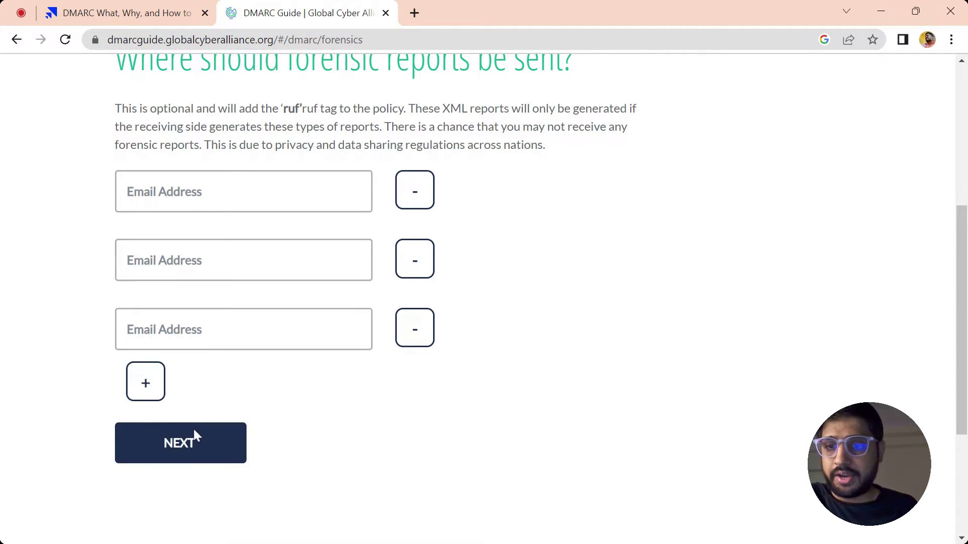
{"action": "left_click", "coordinate": [199, 431]}
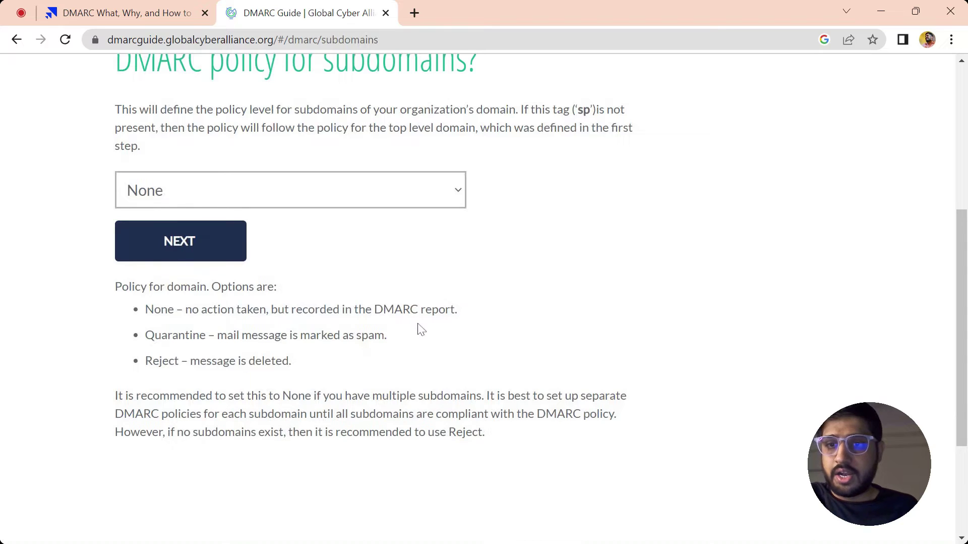
Keep the DMARC policy for subdomains at None and continue to the optional settings
{"action": "scroll", "coordinate": [418, 329], "scroll_direction": "up", "scroll_amount": 1}
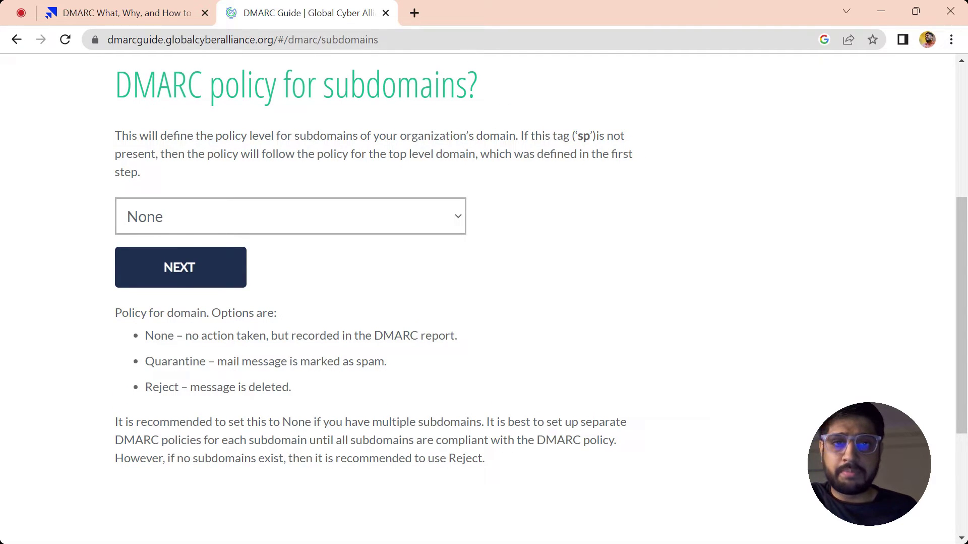
{"action": "left_click", "coordinate": [363, 213]}
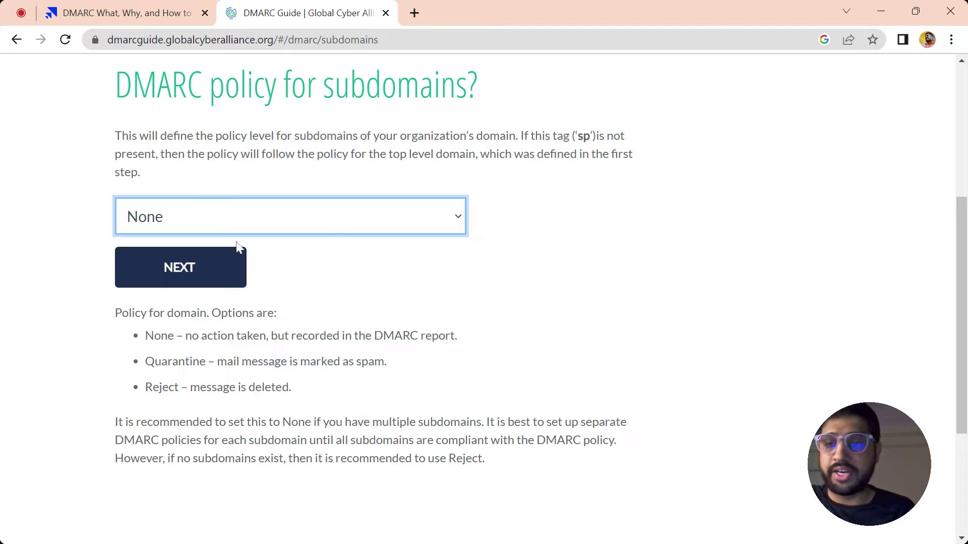
{"action": "left_click", "coordinate": [172, 283]}
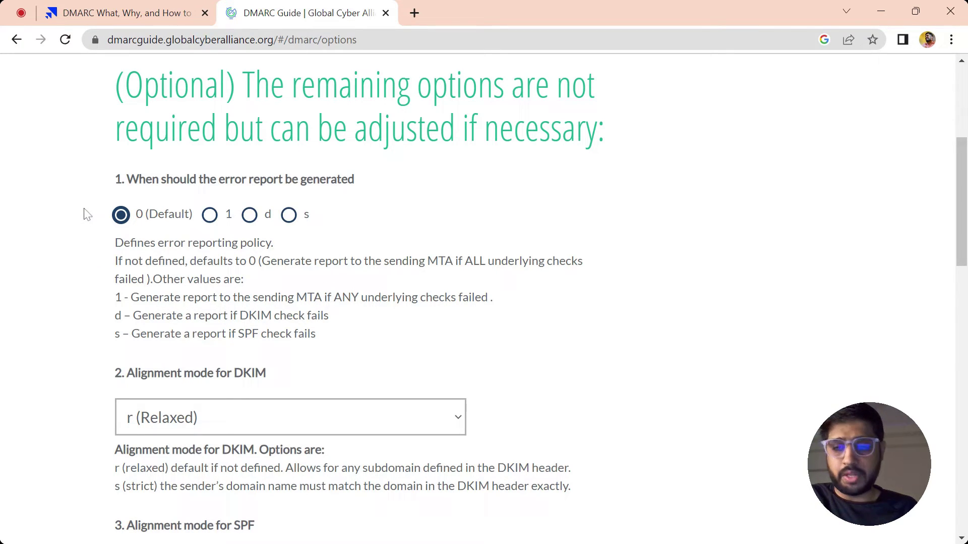
Finish the guide with all optional settings at their defaults and bring up the generated DMARC TXT record
{"action": "scroll", "coordinate": [76, 354], "scroll_direction": "down", "scroll_amount": 10}
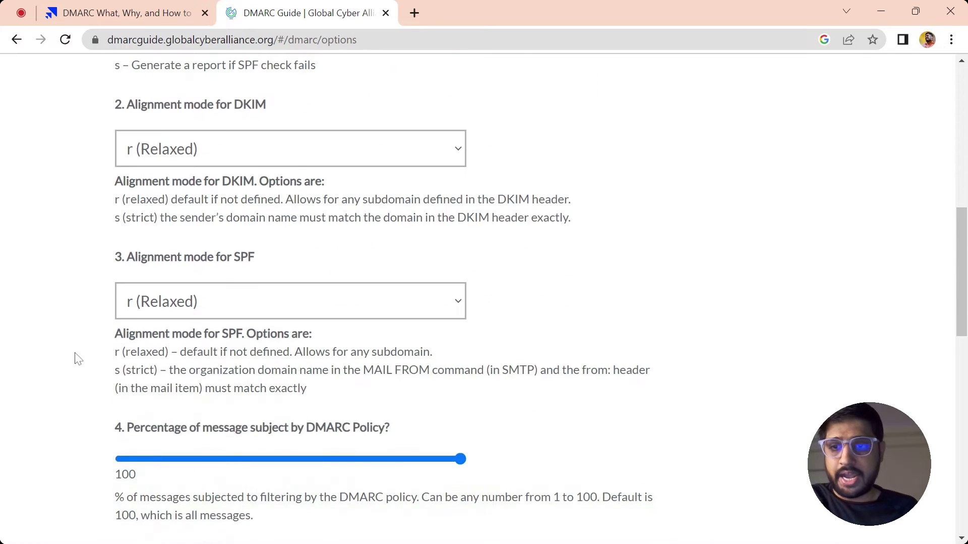
{"action": "scroll", "coordinate": [75, 352], "scroll_direction": "down", "scroll_amount": 8}
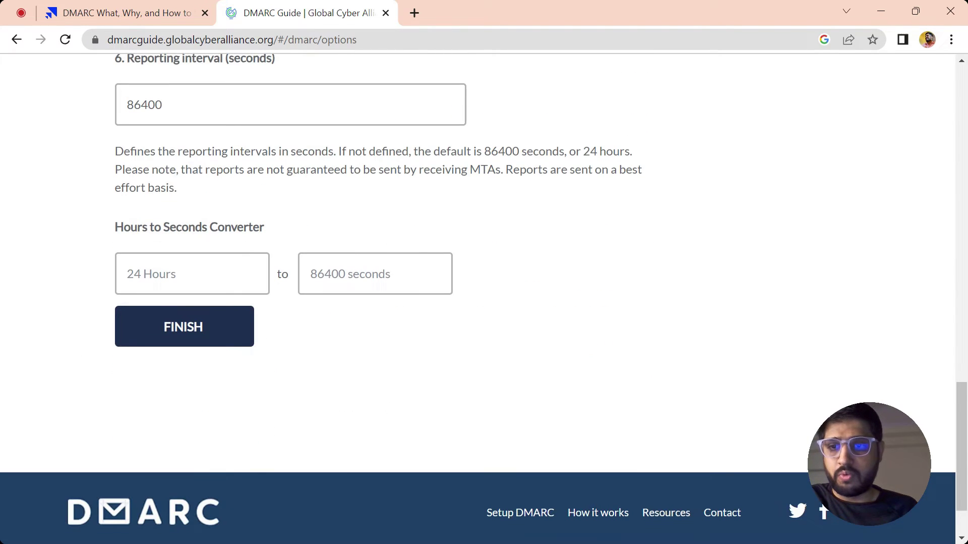
{"action": "left_click", "coordinate": [162, 331]}
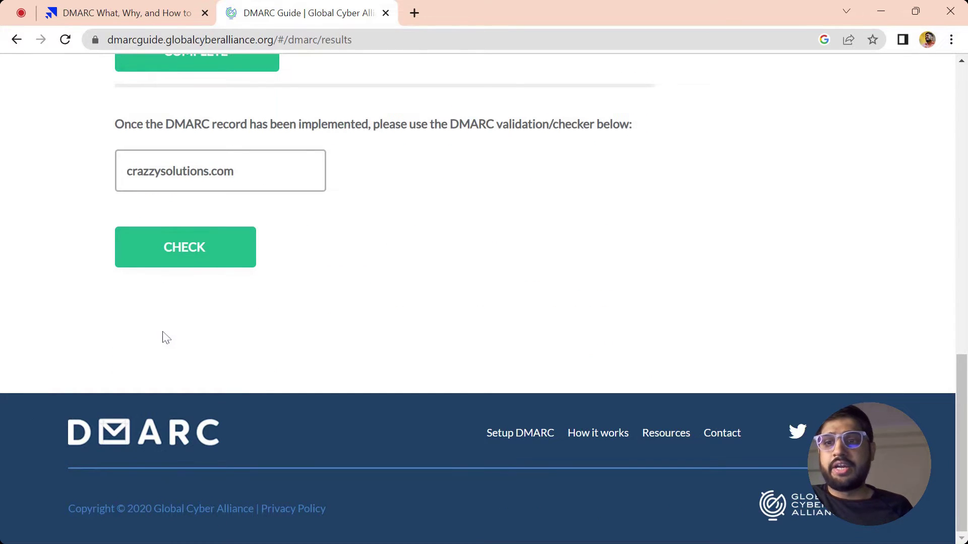
{"action": "scroll", "coordinate": [162, 334], "scroll_direction": "up", "scroll_amount": 6}
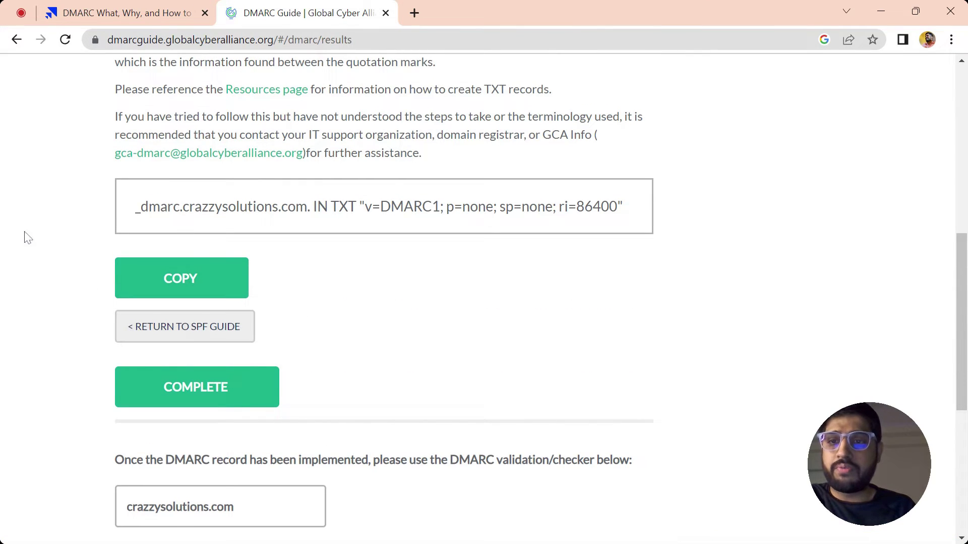
{"action": "scroll", "coordinate": [26, 236], "scroll_direction": "up", "scroll_amount": 1}
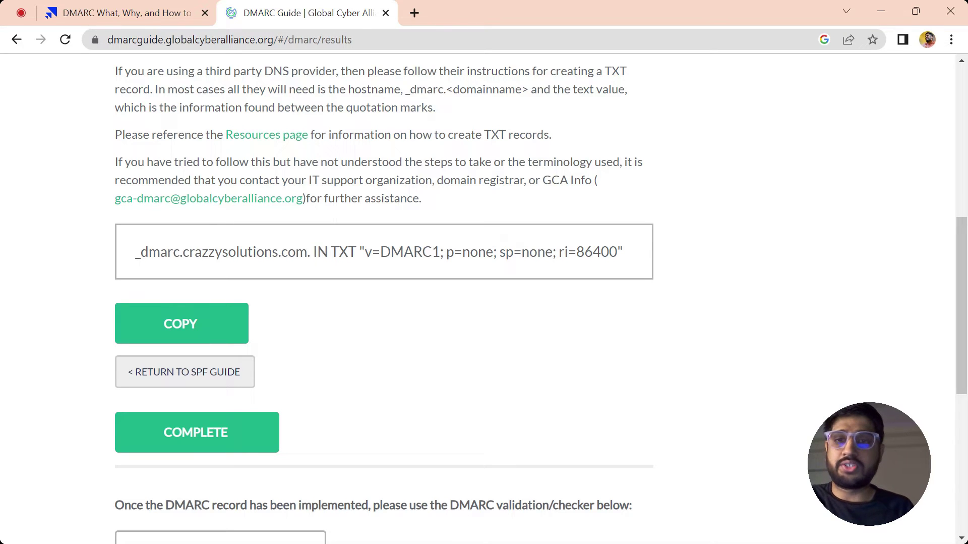
Open the GoDaddy website in a new tab and go to the account's My Products page
{"action": "left_click", "coordinate": [414, 13]}
{"action": "type", "text": "goo"}
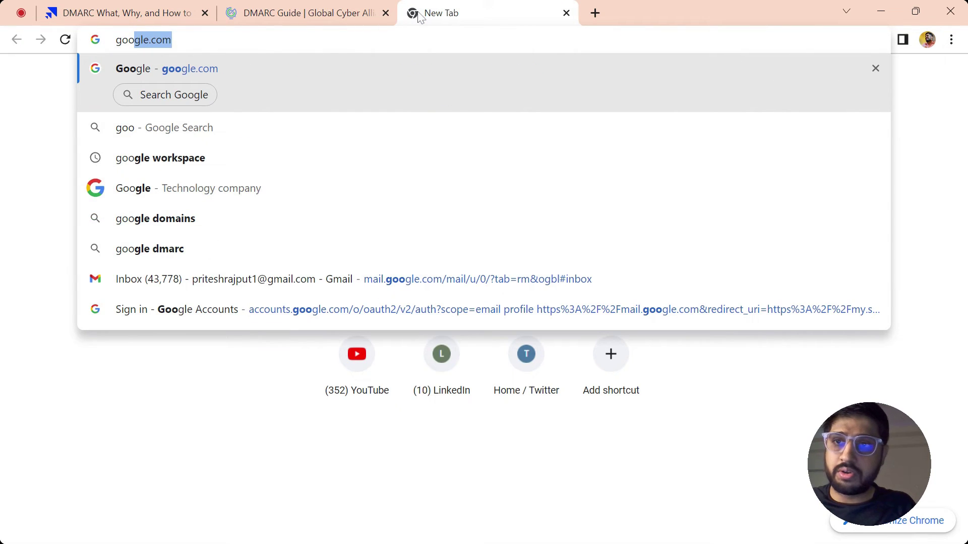
{"action": "key", "text": "BackSpace"}
{"action": "key", "text": "BackSpace"}
{"action": "type", "text": "d"}
{"action": "key", "text": "Return"}
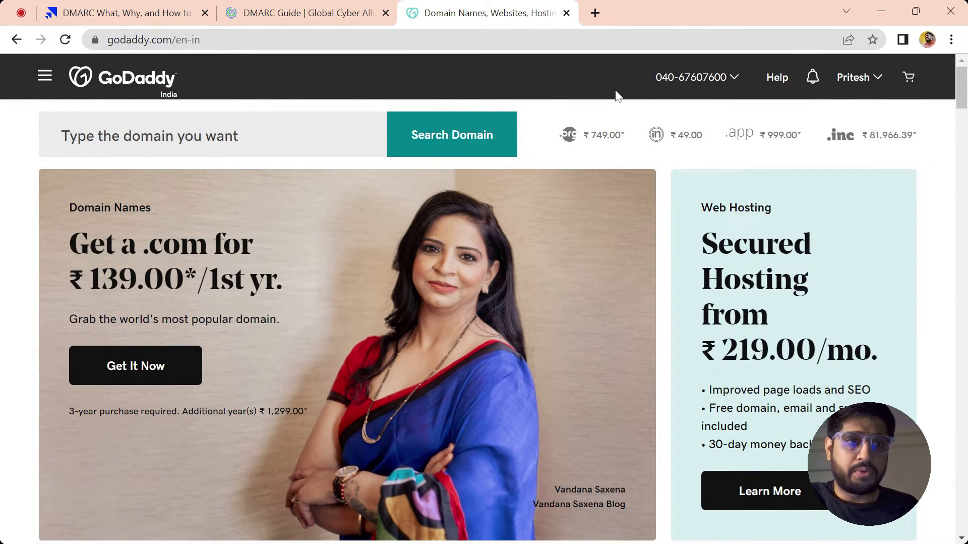
{"action": "left_click", "coordinate": [874, 91]}
{"action": "left_click", "coordinate": [711, 236]}
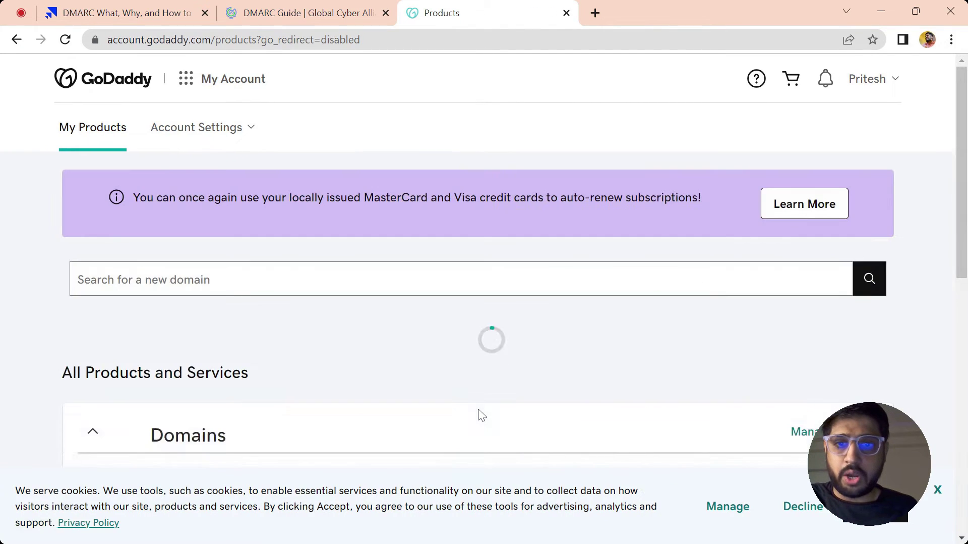
Find crazzysolutions.com among the account's domains and open its DNS management page
{"action": "scroll", "coordinate": [480, 414], "scroll_direction": "down", "scroll_amount": 10}
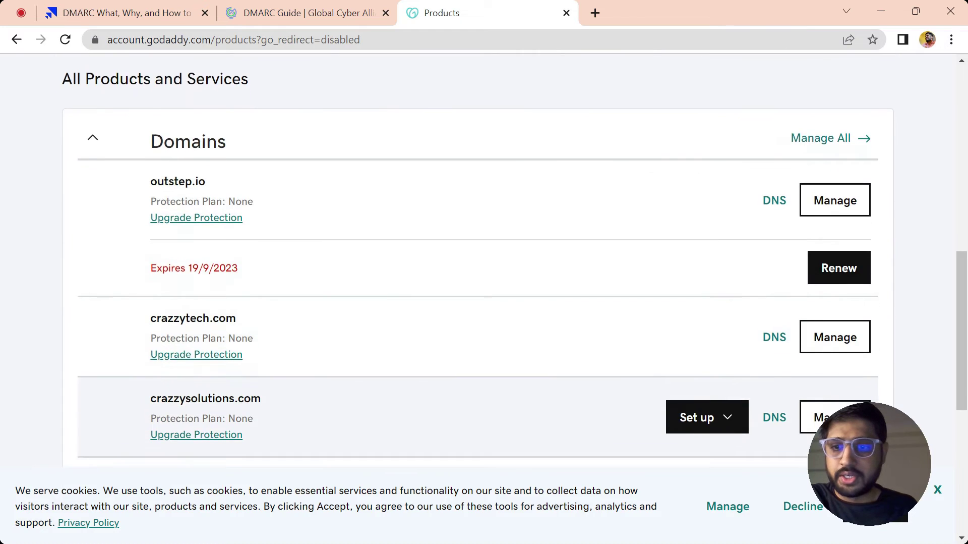
{"action": "scroll", "coordinate": [151, 313], "scroll_direction": "down", "scroll_amount": 2}
{"action": "left_click_drag", "start_coordinate": [151, 308], "coordinate": [250, 308]}
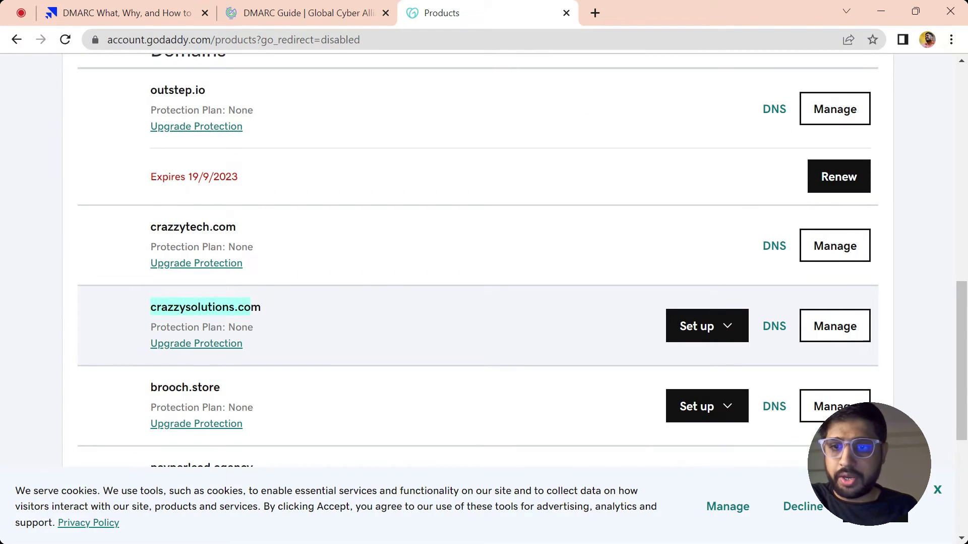
{"action": "left_click", "coordinate": [785, 331]}
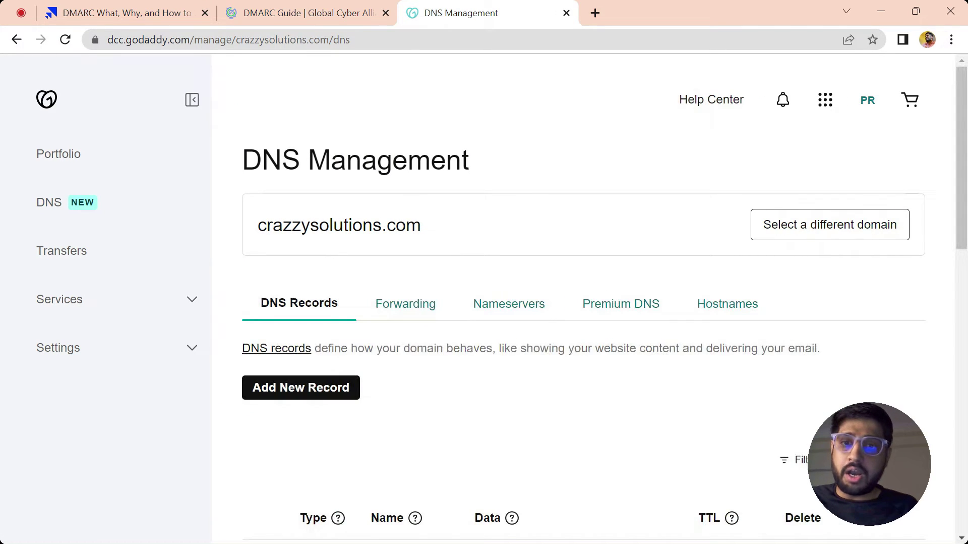
Start a new DNS record for crazzysolutions.com with type TXT and the name _dmarc
{"action": "left_click", "coordinate": [322, 397]}
{"action": "scroll", "coordinate": [321, 397], "scroll_direction": "down", "scroll_amount": 3}
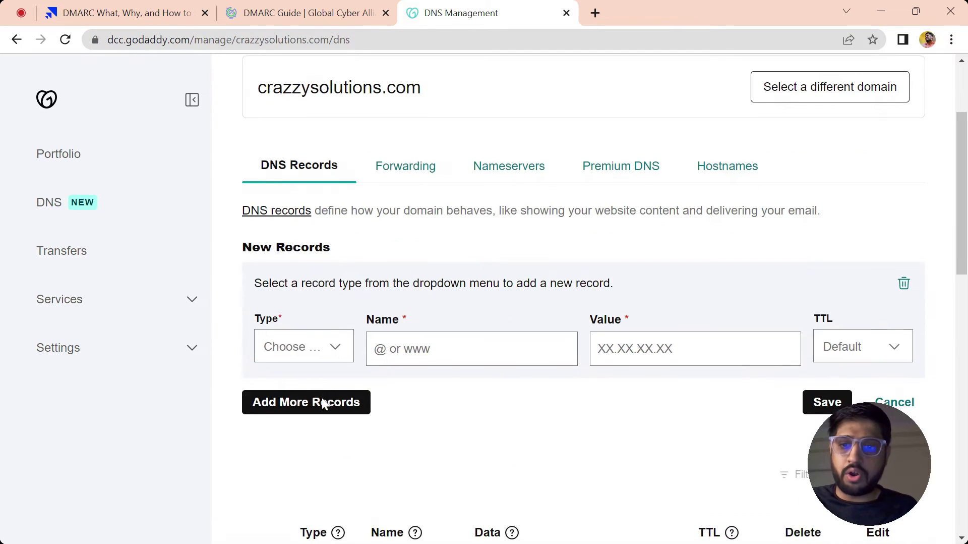
{"action": "left_click", "coordinate": [317, 353]}
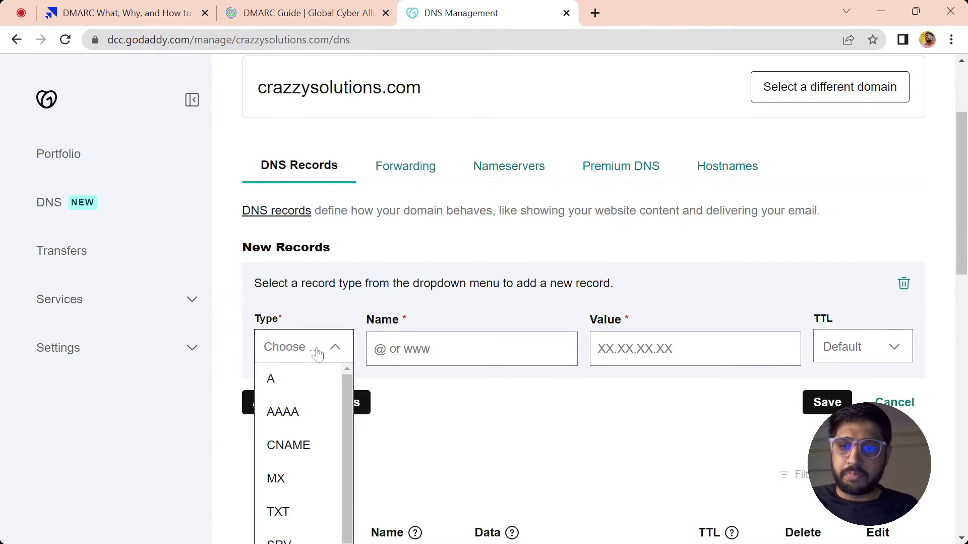
{"action": "left_click", "coordinate": [288, 511]}
{"action": "type", "text": "_dmarc"}
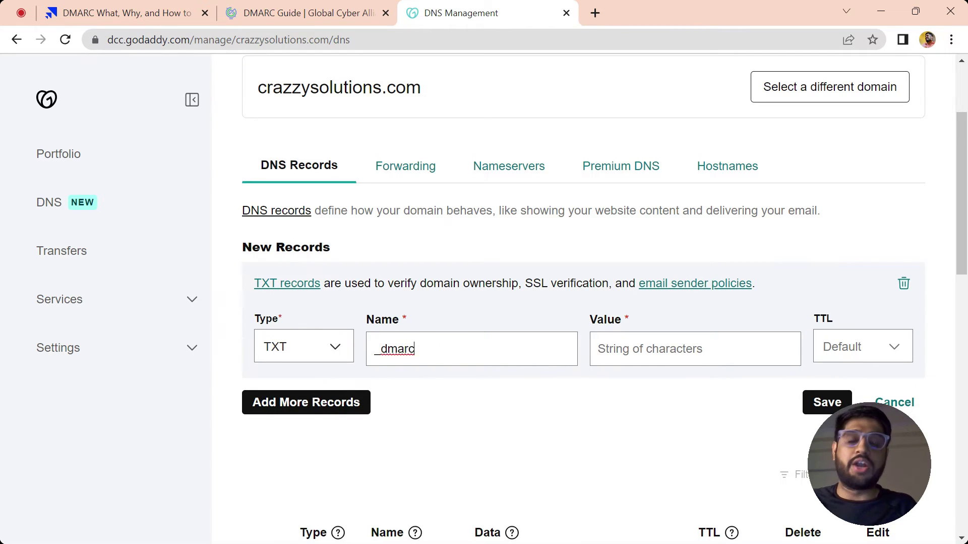
Copy the generated DMARC record from the Global Cyber Alliance guide and paste it as the new TXT record's value
{"action": "left_click", "coordinate": [666, 344]}
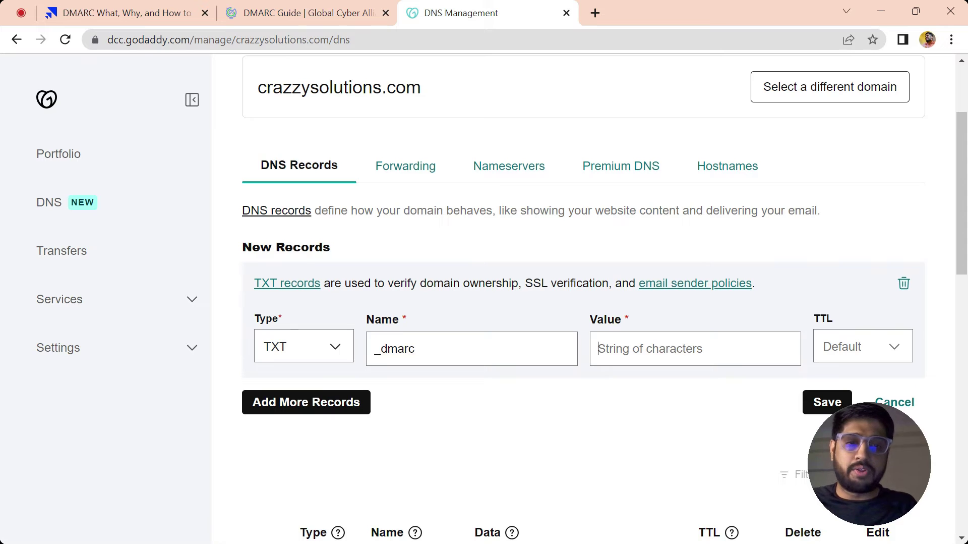
{"action": "left_click", "coordinate": [307, 13]}
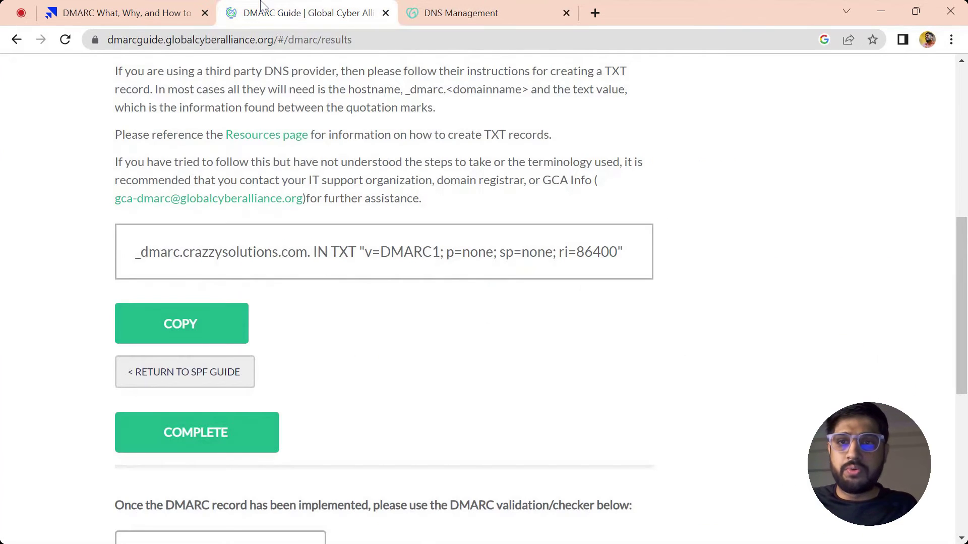
{"action": "left_click", "coordinate": [202, 315]}
{"action": "left_click", "coordinate": [537, 5]}
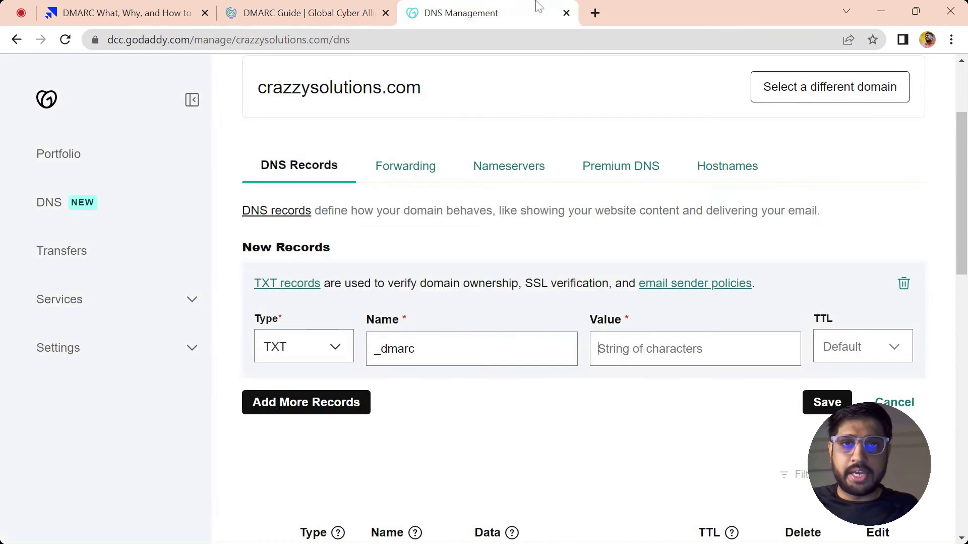
{"action": "key", "text": "ctrl+v"}
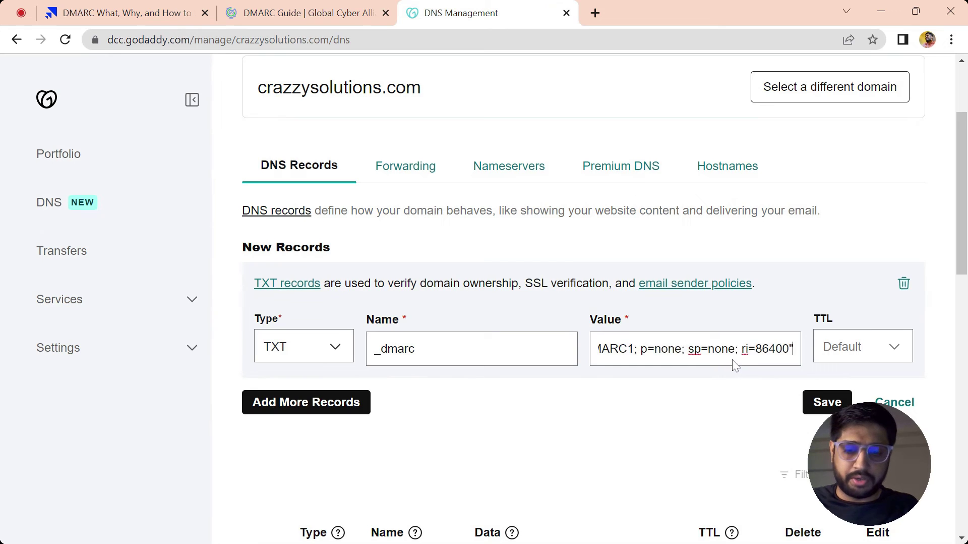
Set the new TXT record's TTL to 1/2 Hour and save the record
{"action": "left_click", "coordinate": [846, 341]}
{"action": "scroll", "coordinate": [866, 186], "scroll_direction": "up", "scroll_amount": 1}
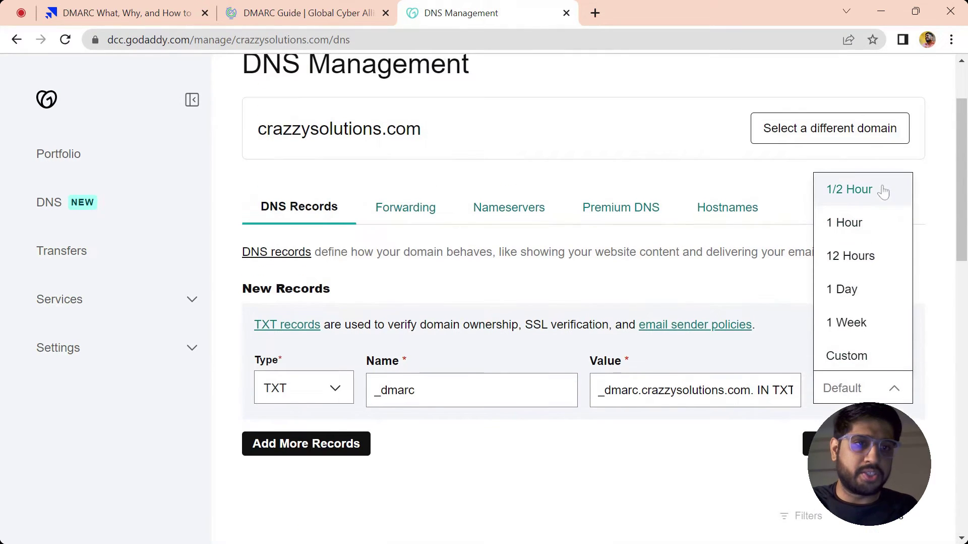
{"action": "left_click", "coordinate": [869, 194]}
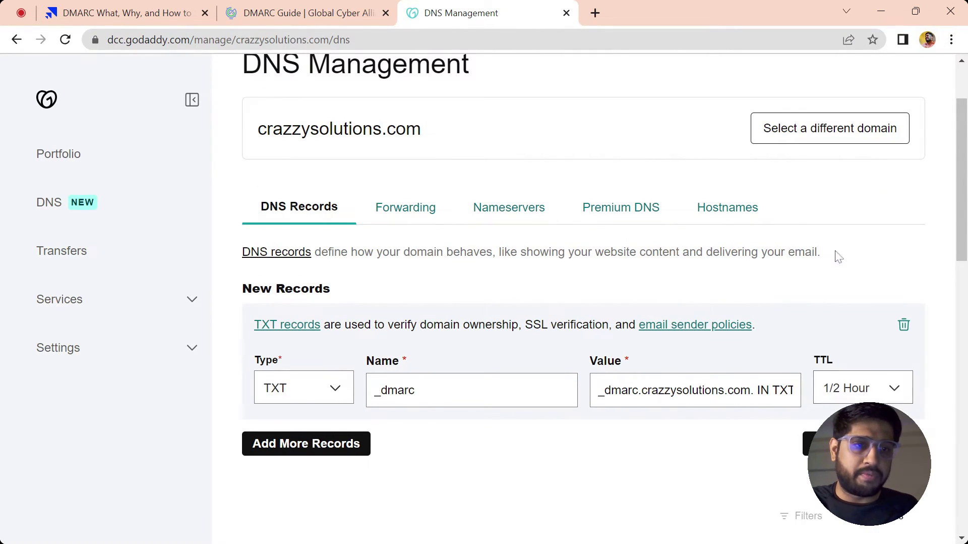
{"action": "left_click", "coordinate": [817, 444]}
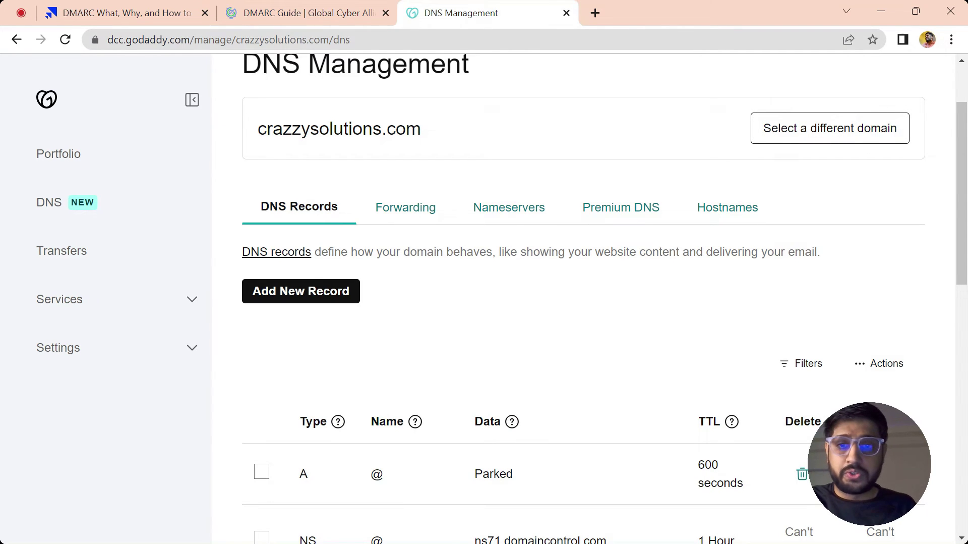
Return to the Global Cyber Alliance guide and run its DMARC validation check on crazzysolutions.com
{"action": "key", "text": "ctrl+shift+Tab"}
{"action": "scroll", "coordinate": [491, 463], "scroll_direction": "down", "scroll_amount": 5}
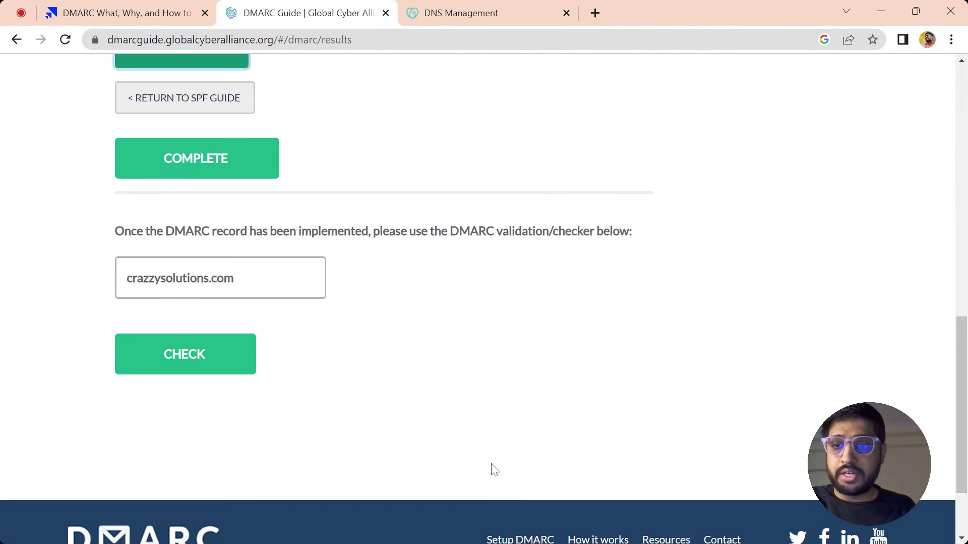
{"action": "scroll", "coordinate": [491, 463], "scroll_direction": "up", "scroll_amount": 1}
{"action": "left_click", "coordinate": [207, 384]}
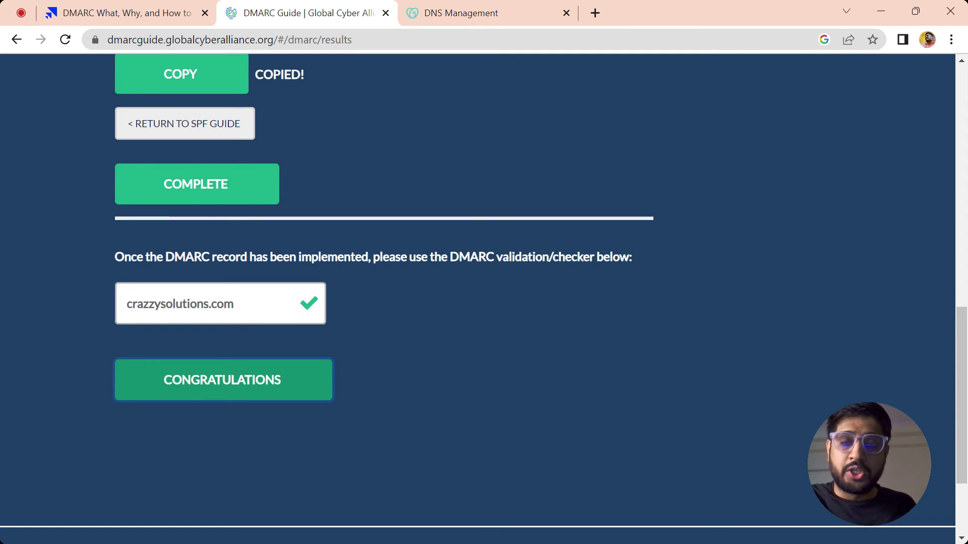
Go back to the beginning of the Saleshandy help article on setting up DMARC
{"action": "left_click", "coordinate": [146, 10]}
{"action": "scroll", "coordinate": [286, 240], "scroll_direction": "up", "scroll_amount": 15}
{"action": "scroll", "coordinate": [287, 246], "scroll_direction": "up", "scroll_amount": 5}
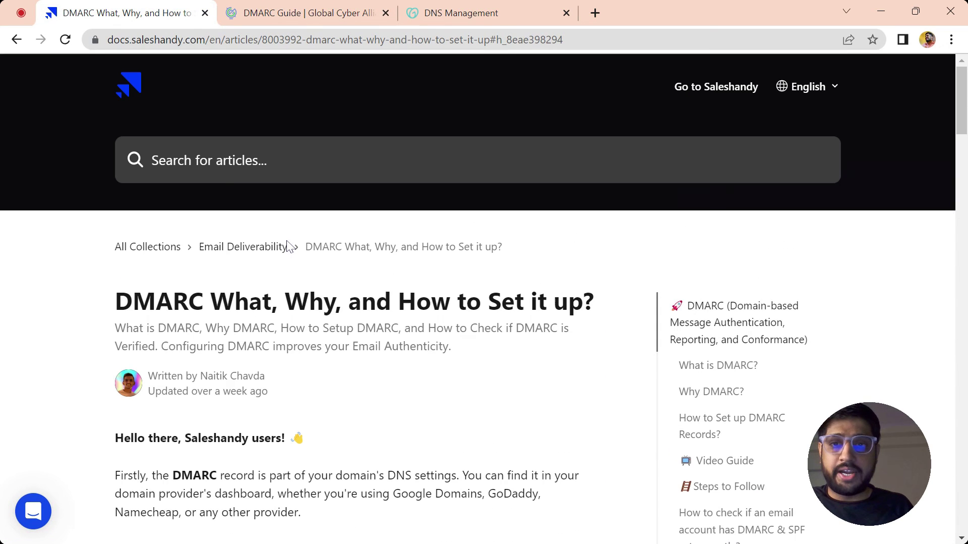